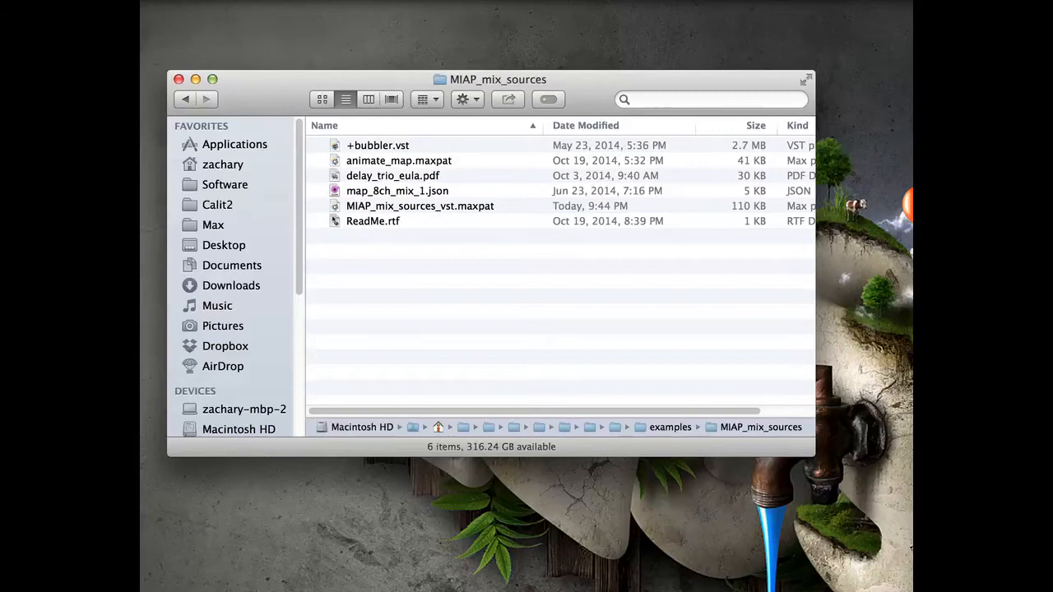
- Open MIAP_mix_sources_vst.maxpat and move the source point on Map A to about x -125, y -245
{"action": "double_click", "coordinate": [337, 207]}
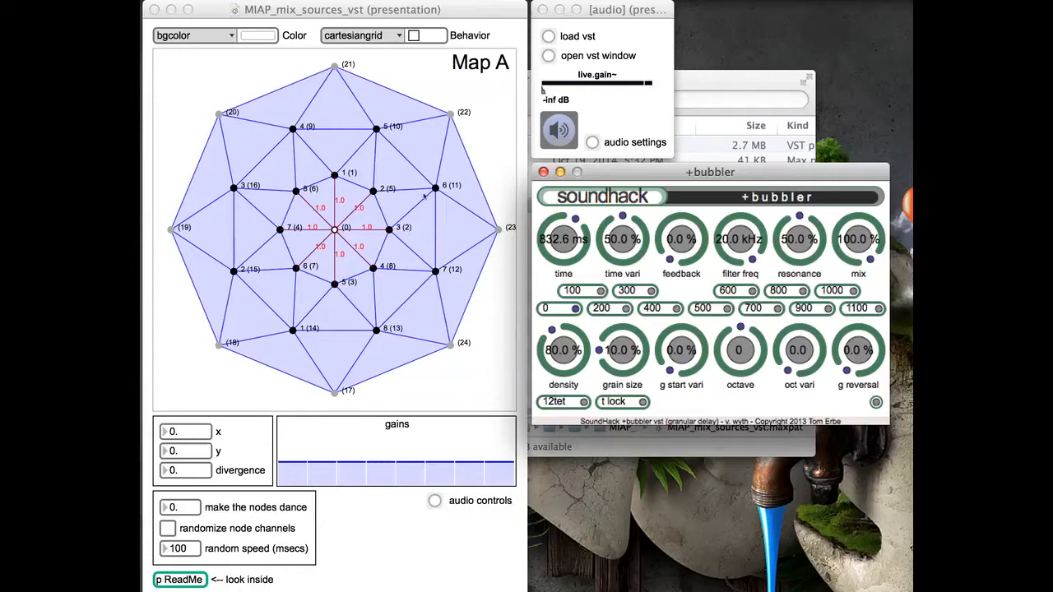
{"action": "mouse_move", "coordinate": [343, 249]}
{"action": "left_mouse_down"}
{"action": "mouse_move", "coordinate": [295, 214]}
{"action": "mouse_move", "coordinate": [303, 249]}
{"action": "mouse_move", "coordinate": [369, 260]}
{"action": "mouse_move", "coordinate": [377, 249]}
{"action": "mouse_move", "coordinate": [312, 226]}
{"action": "mouse_move", "coordinate": [351, 245]}
{"action": "mouse_move", "coordinate": [332, 211]}
{"action": "mouse_move", "coordinate": [315, 253]}
{"action": "mouse_move", "coordinate": [311, 215]}
{"action": "mouse_move", "coordinate": [308, 233]}
{"action": "mouse_move", "coordinate": [334, 212]}
{"action": "mouse_move", "coordinate": [349, 237]}
{"action": "left_mouse_up"}
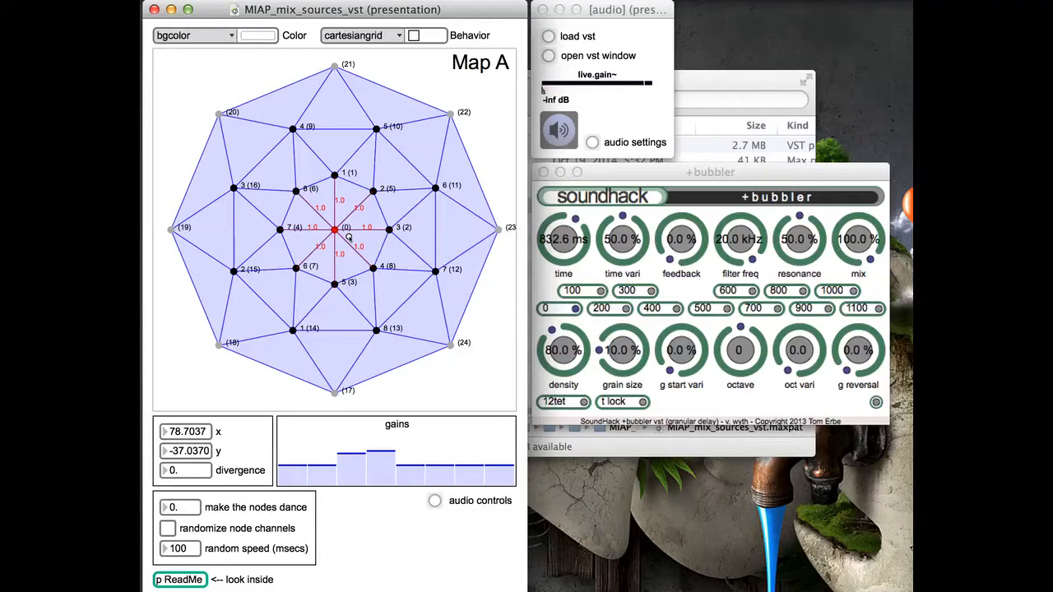
{"action": "left_click_drag", "start_coordinate": [348, 237], "coordinate": [312, 274]}
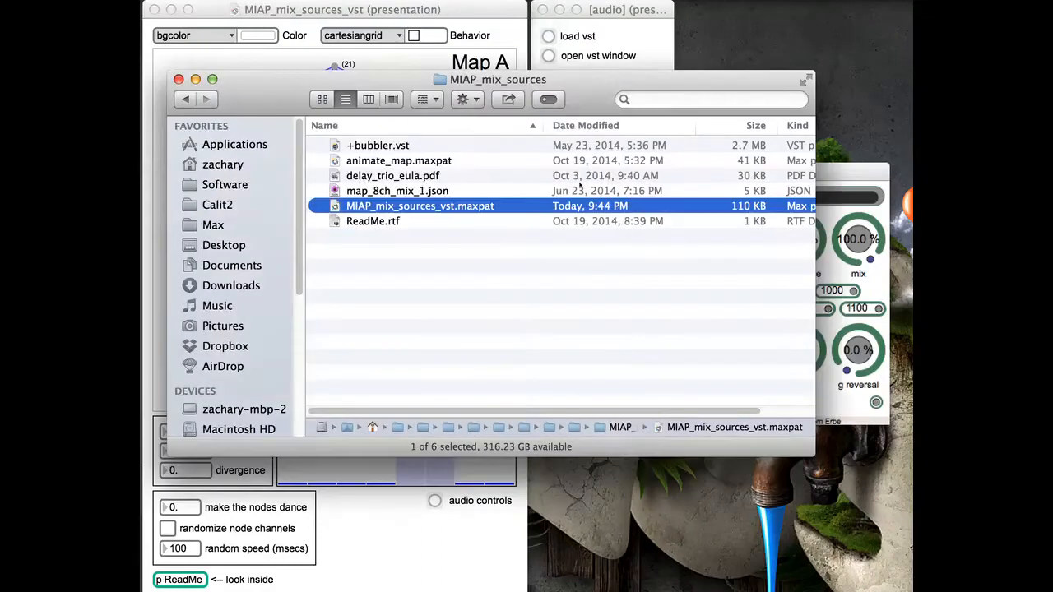
- Open map_8ch_mix_1.json from the MIAP_mix_sources folder and skim its node definitions
{"action": "left_click", "coordinate": [693, 151]}
{"action": "double_click", "coordinate": [370, 190]}
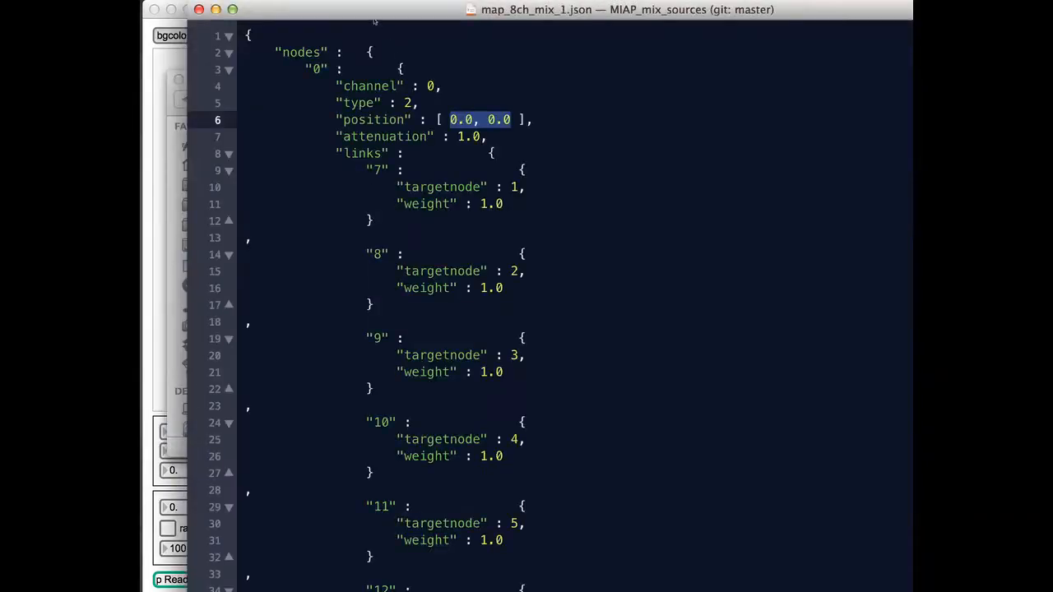
{"action": "scroll", "coordinate": [376, 136], "scroll_direction": "down", "scroll_amount": 20}
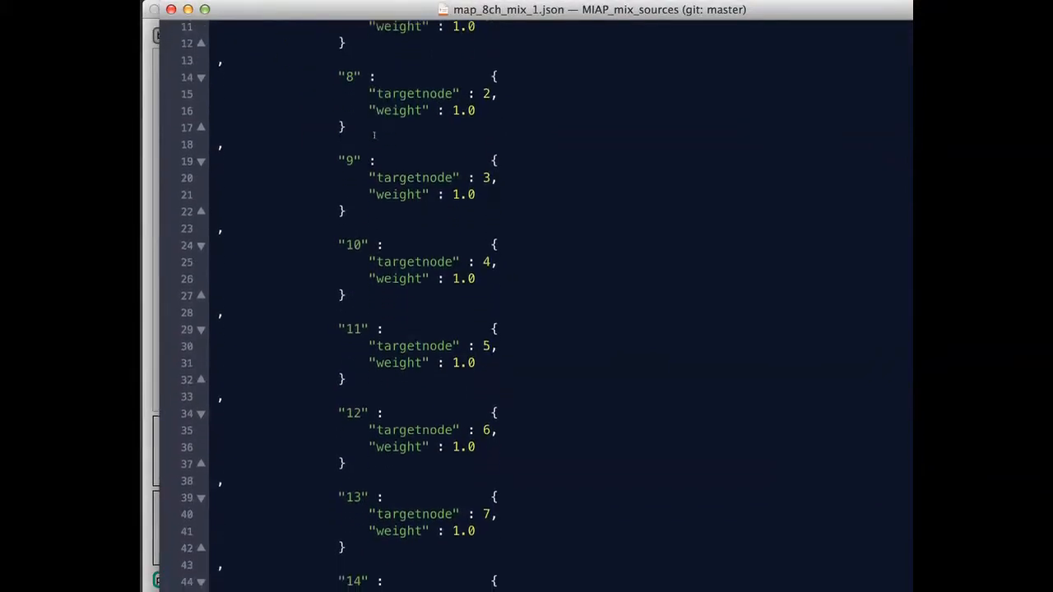
{"action": "scroll", "coordinate": [377, 137], "scroll_direction": "up", "scroll_amount": 20}
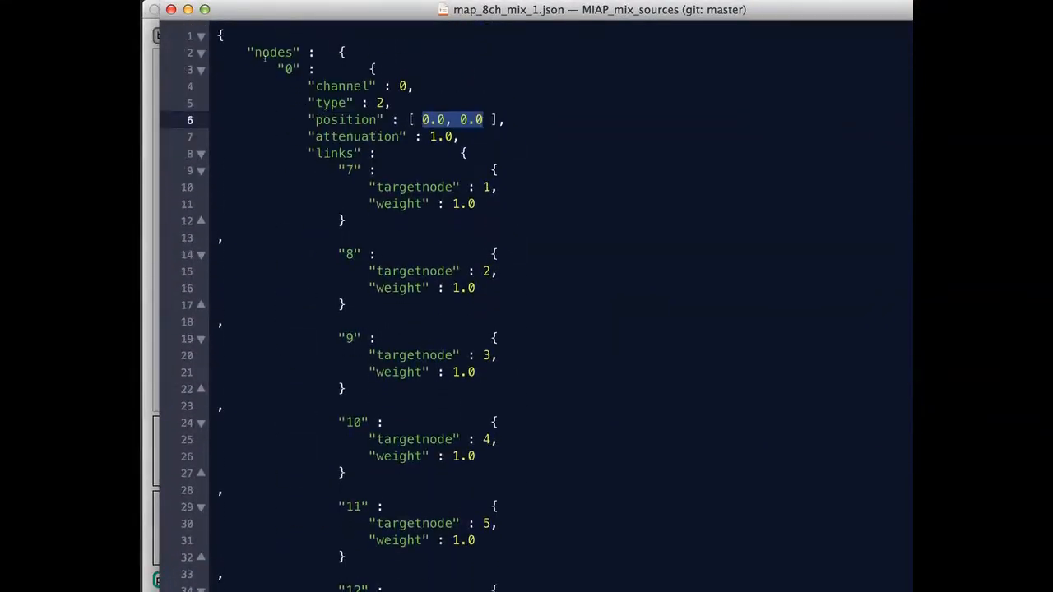
- Examine node 0's channel, type, position, attenuation and links entries in the JSON file, and close the file
{"action": "left_click", "coordinate": [287, 71]}
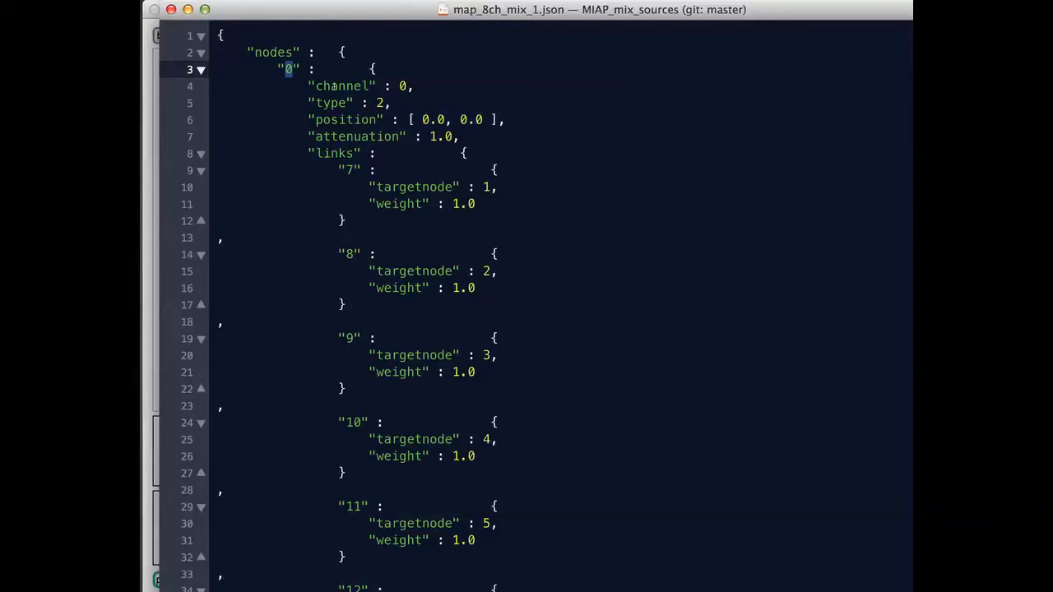
{"action": "double_click", "coordinate": [333, 85]}
{"action": "double_click", "coordinate": [331, 103]}
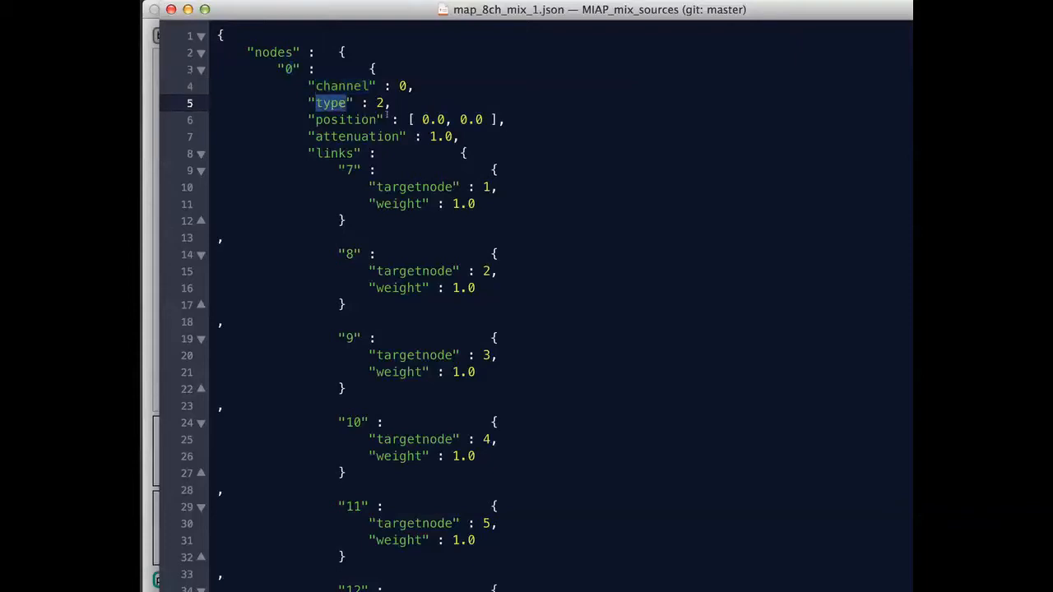
{"action": "left_click", "coordinate": [382, 102]}
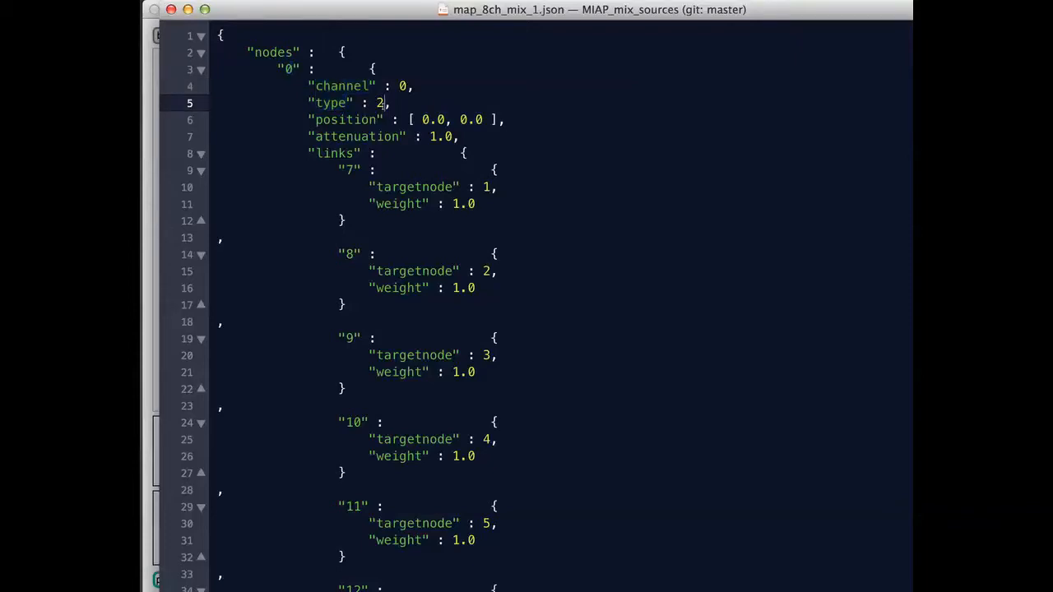
{"action": "double_click", "coordinate": [346, 119]}
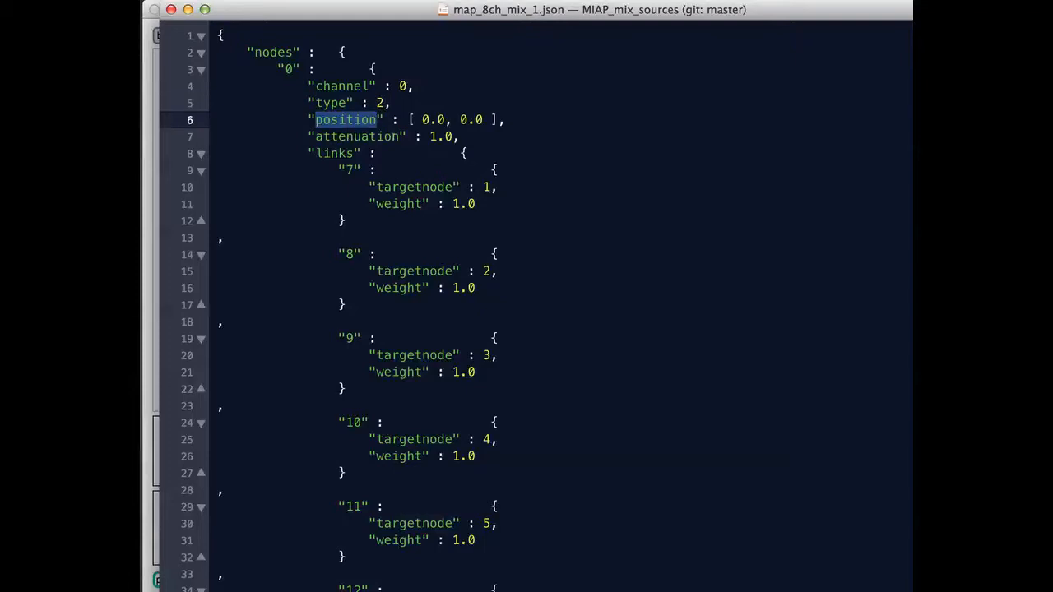
{"action": "double_click", "coordinate": [354, 137]}
{"action": "double_click", "coordinate": [335, 153]}
{"action": "scroll", "coordinate": [389, 189], "scroll_direction": "down", "scroll_amount": 3}
{"action": "scroll", "coordinate": [390, 189], "scroll_direction": "up", "scroll_amount": 3}
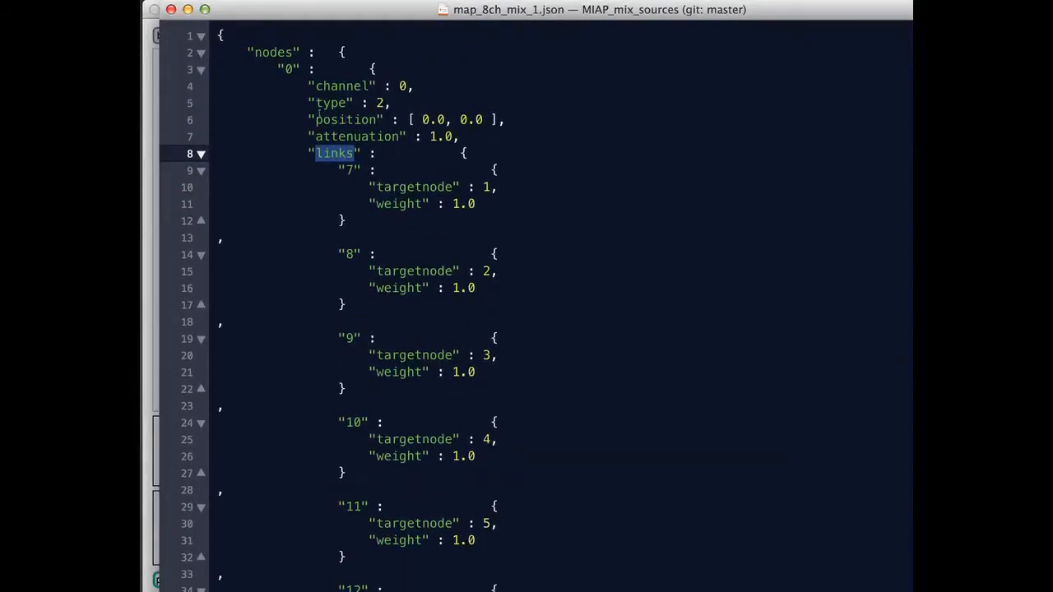
{"action": "left_click_drag", "start_coordinate": [315, 120], "coordinate": [505, 120]}
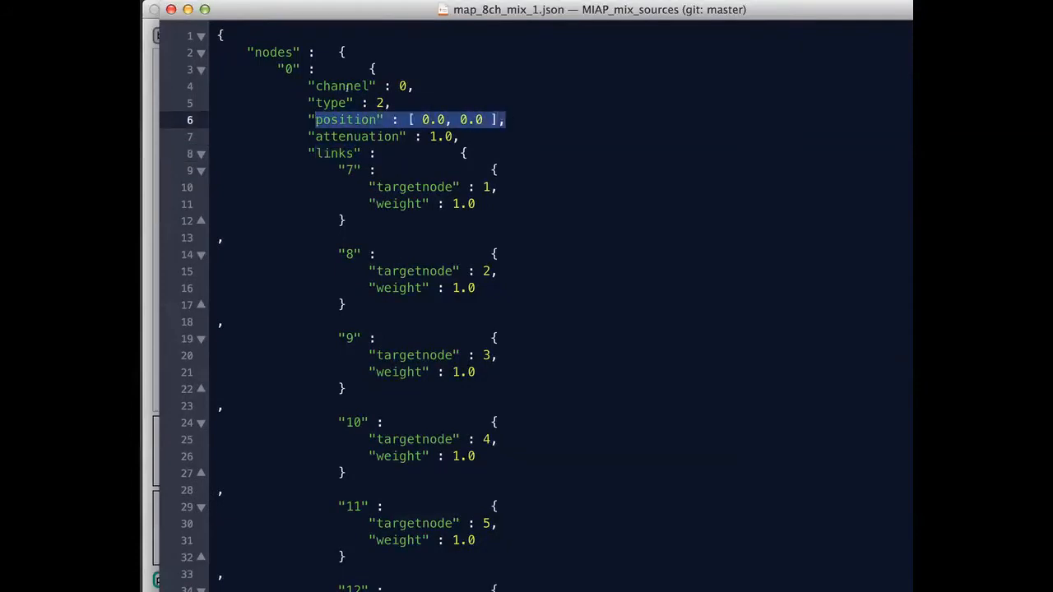
{"action": "left_click_drag", "start_coordinate": [317, 86], "coordinate": [408, 87]}
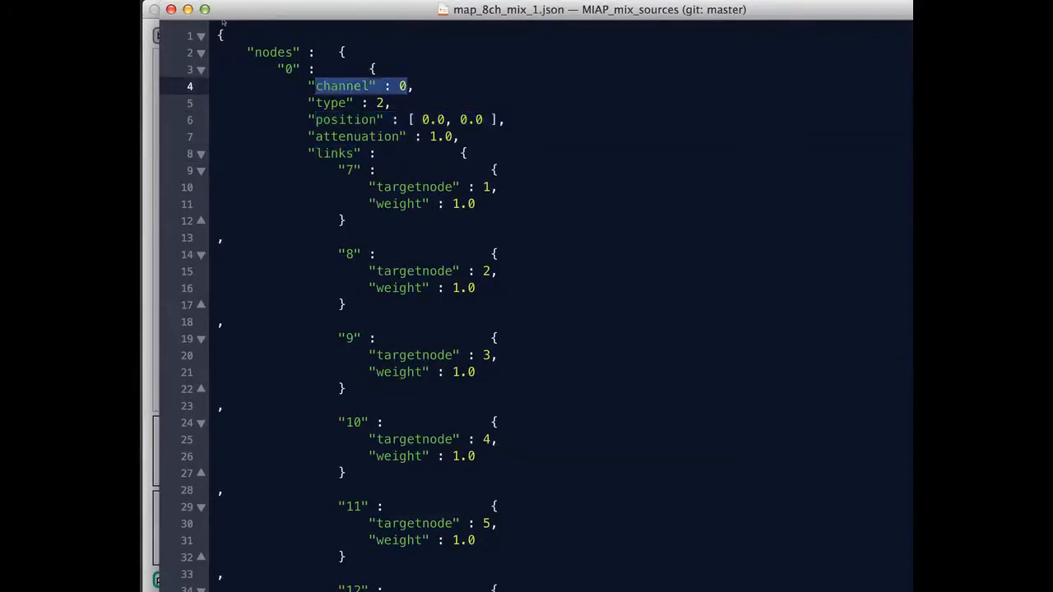
{"action": "left_click", "coordinate": [171, 10]}
- Set "make the nodes dance" to 150, move the map's source to about x -9, y 79, and return the dance amount to 0
{"action": "left_click", "coordinate": [292, 27]}
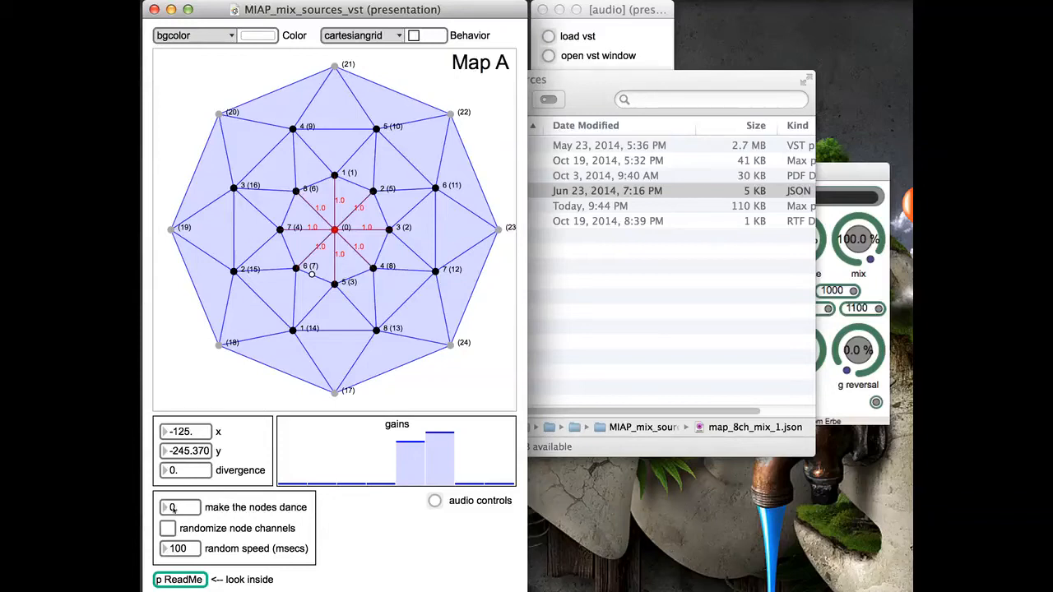
{"action": "left_click_drag", "start_coordinate": [172, 507], "coordinate": [172, 385]}
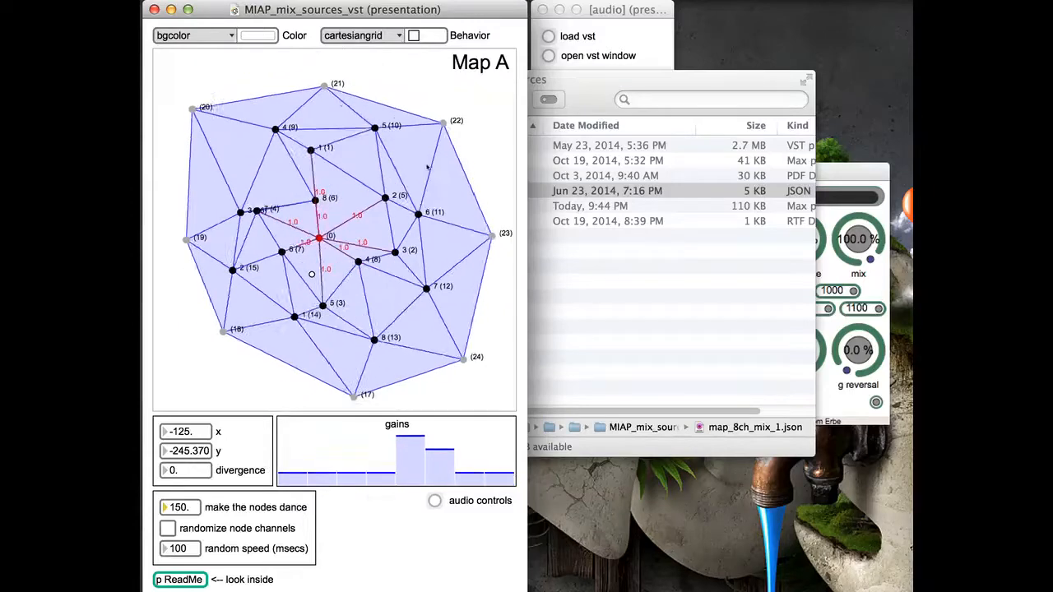
{"action": "left_click_drag", "start_coordinate": [332, 237], "coordinate": [333, 216]}
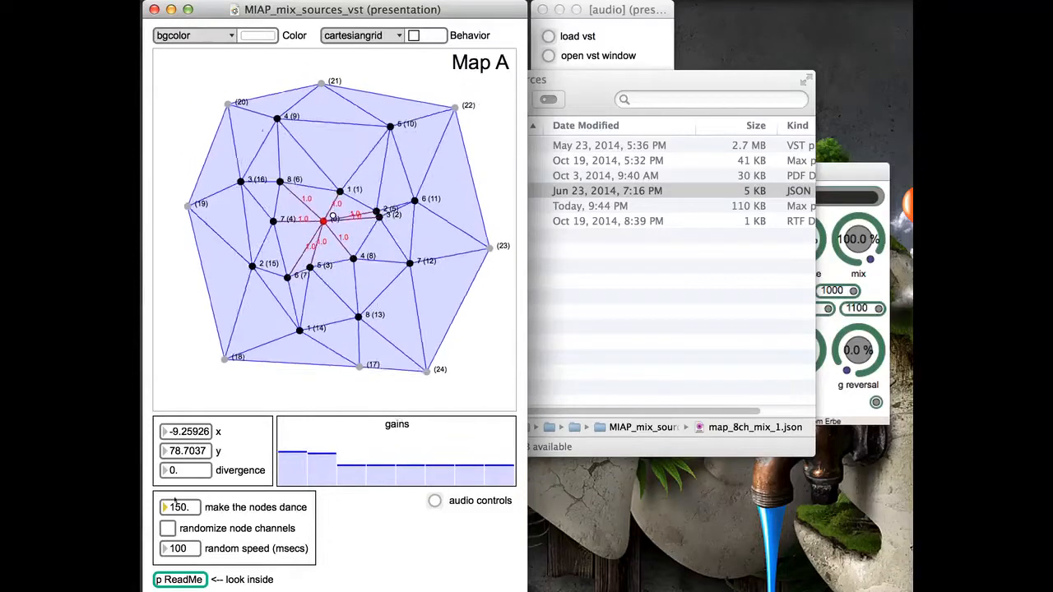
{"action": "left_click_drag", "start_coordinate": [175, 508], "coordinate": [175, 591]}
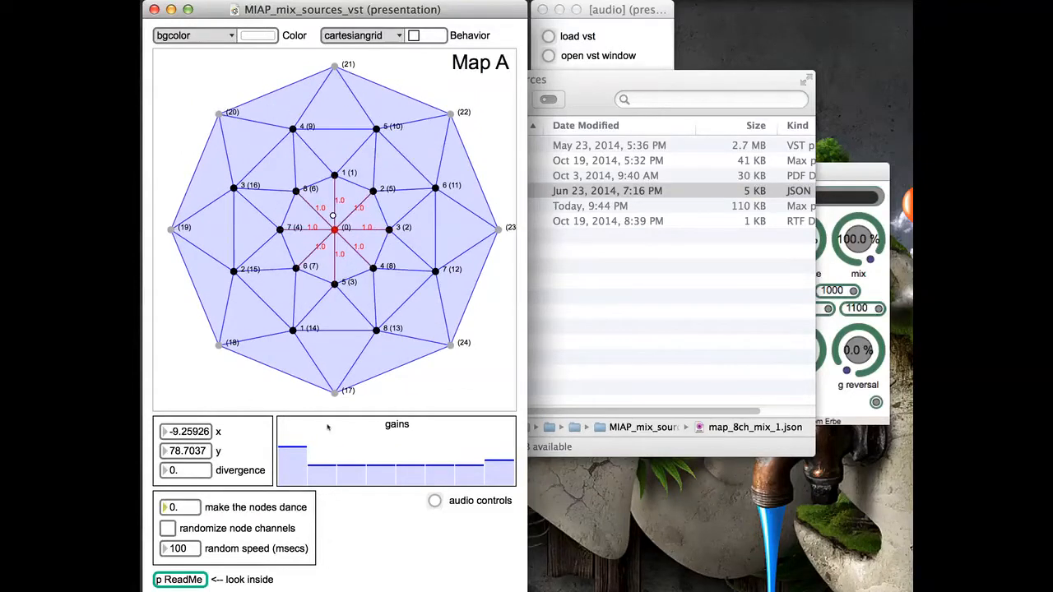
- Inspect the change_the_map subpatcher in patching mode, and return the patch to presentation mode
{"action": "key", "text": "super+alt+e"}
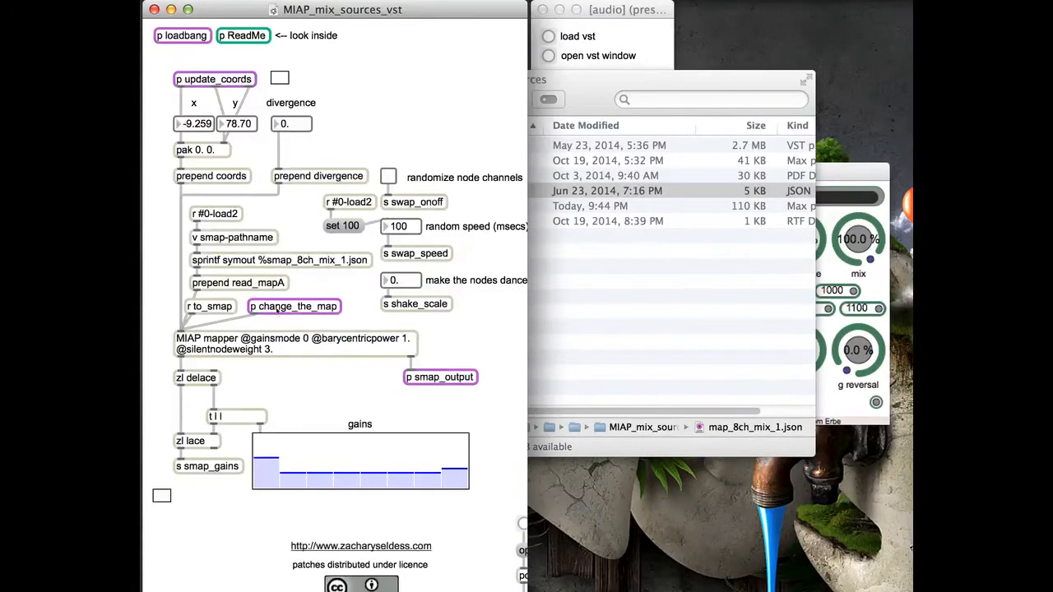
{"action": "double_click", "coordinate": [302, 308]}
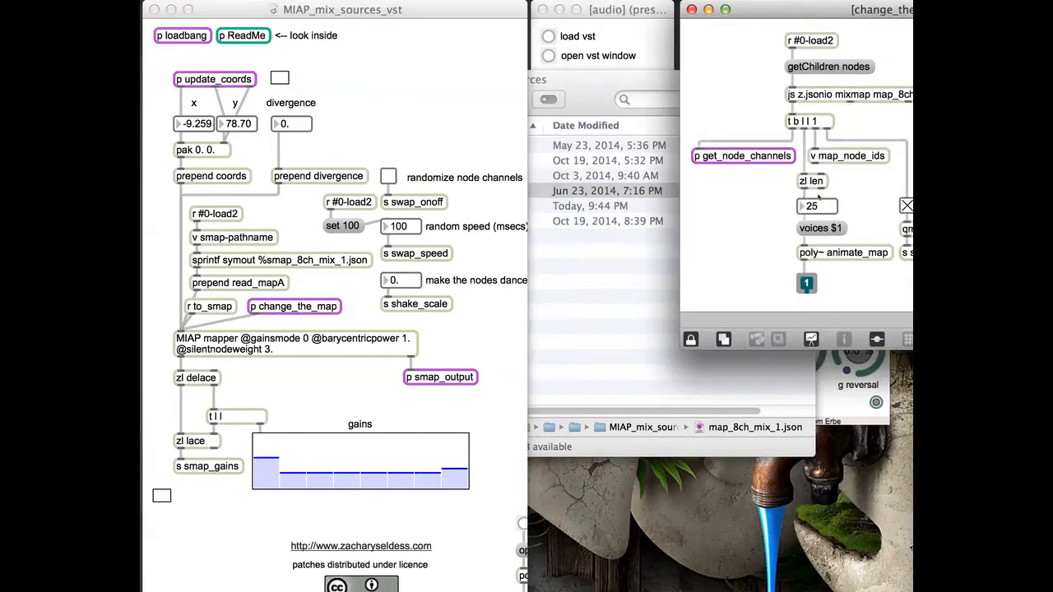
{"action": "left_click_drag", "start_coordinate": [767, 18], "coordinate": [387, 18]}
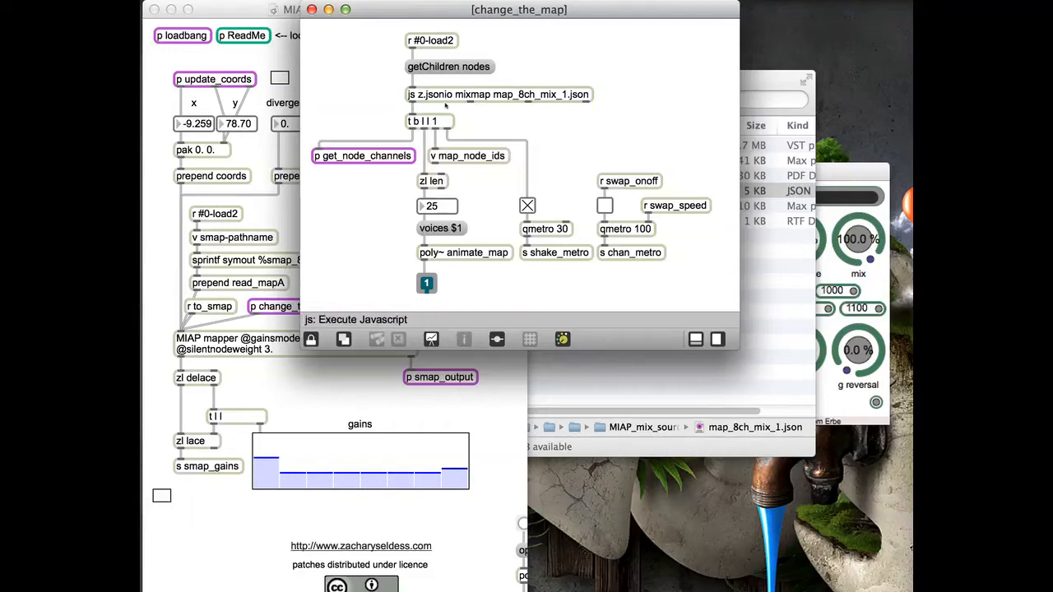
{"action": "left_click", "coordinate": [312, 9]}
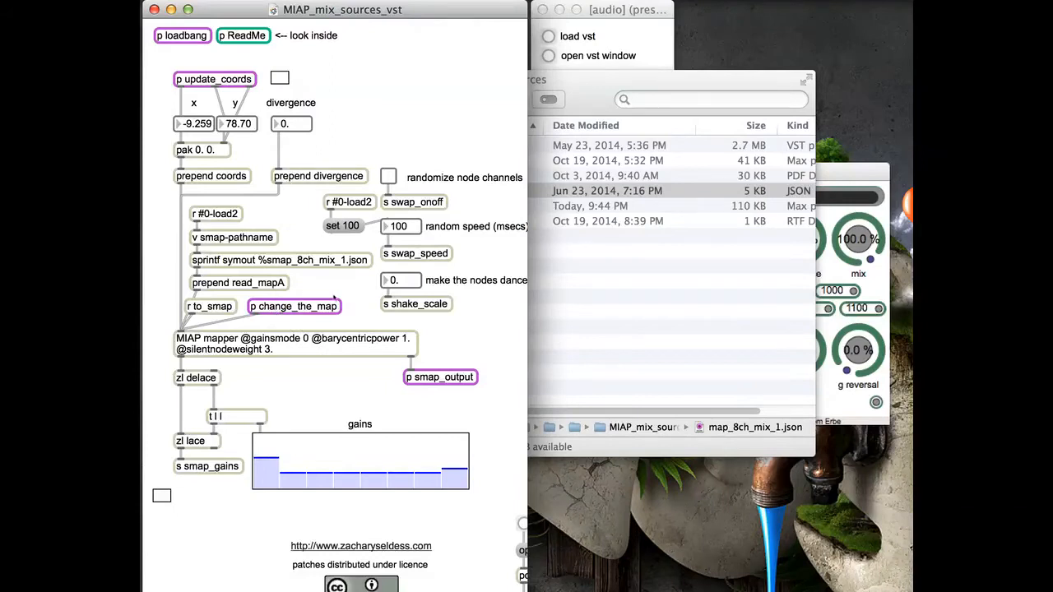
{"action": "key", "text": "super+alt+e"}
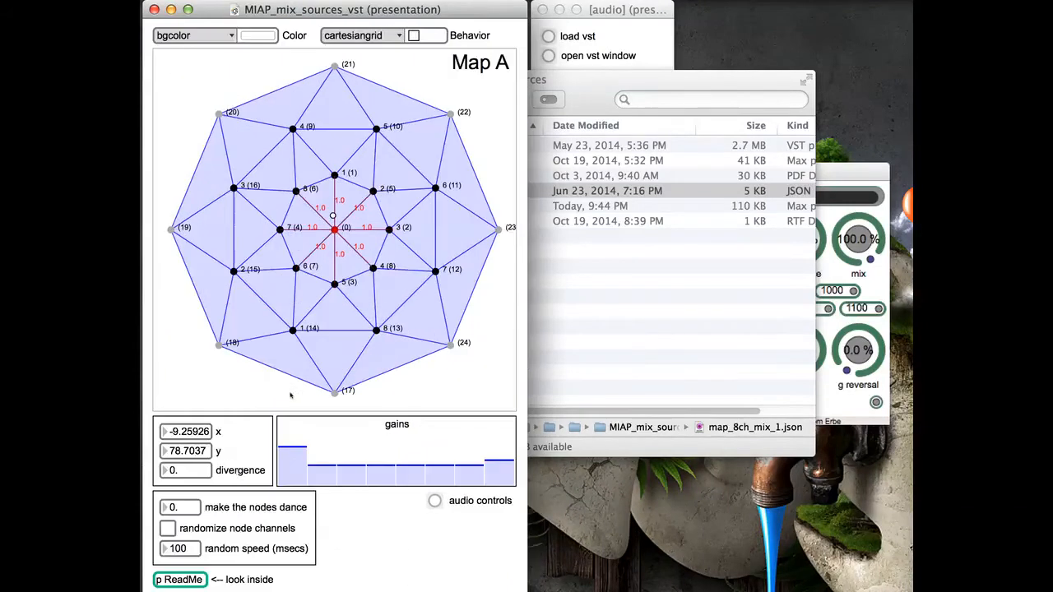
- Turn on "randomize node channels" and set the random speed to 500 msecs
{"action": "left_click_drag", "start_coordinate": [172, 511], "coordinate": [172, 452]}
{"action": "mouse_move", "coordinate": [179, 510]}
{"action": "left_mouse_down"}
{"action": "mouse_move", "coordinate": [176, 539]}
{"action": "mouse_move", "coordinate": [179, 507]}
{"action": "left_mouse_up"}
{"action": "left_click_drag", "start_coordinate": [189, 556], "coordinate": [189, 485]}
{"action": "left_click", "coordinate": [167, 530]}
{"action": "left_click_drag", "start_coordinate": [180, 548], "coordinate": [180, 479]}
{"action": "type", "text": "500"}
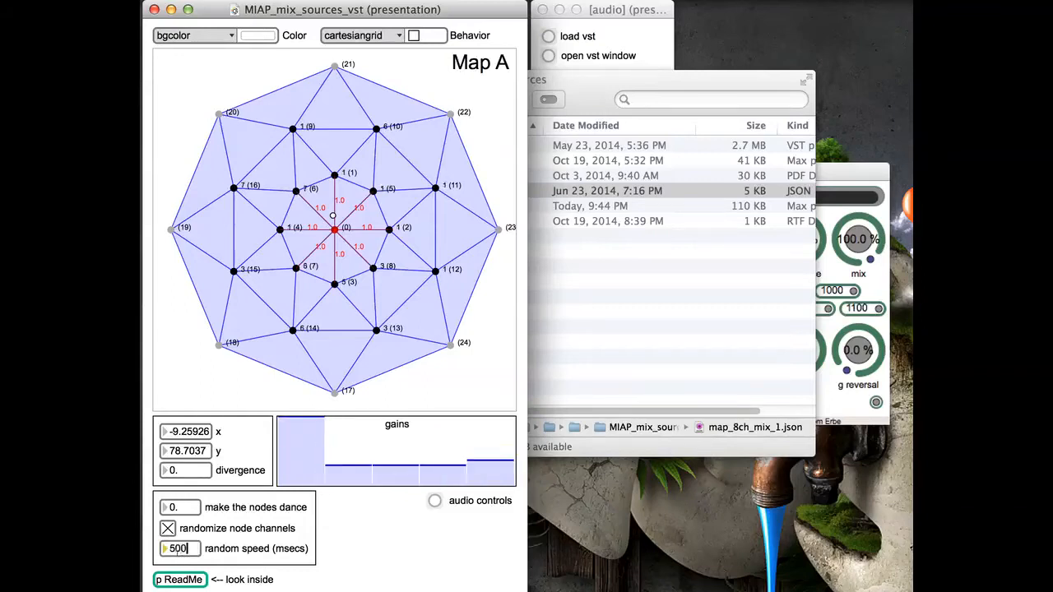
{"action": "key", "text": "Return"}
{"action": "left_click", "coordinate": [479, 526]}
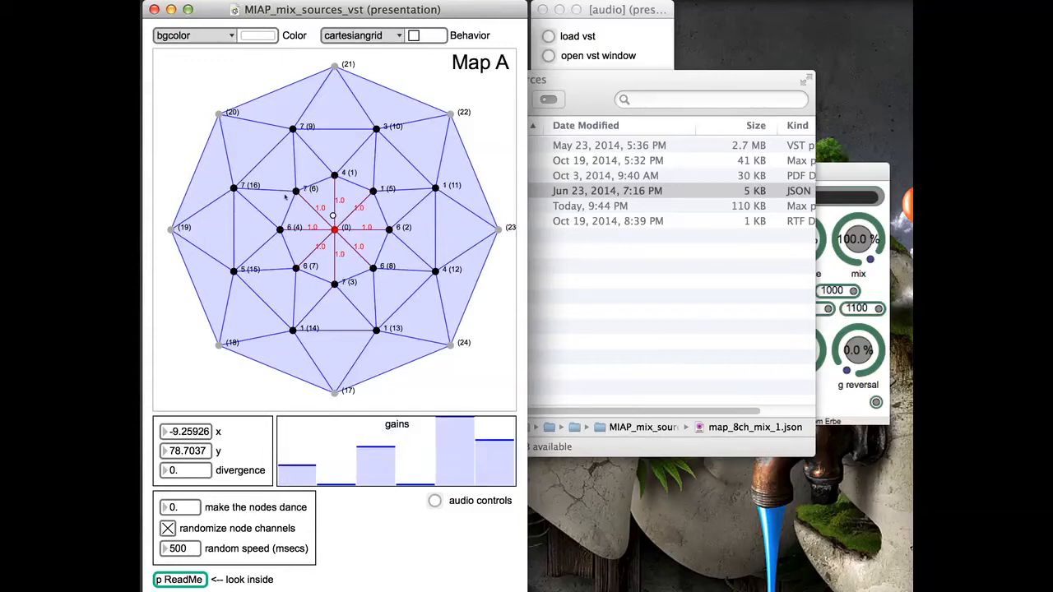
- Set "make the nodes dance" to 150 and turn off "randomize node channels"
{"action": "left_click_drag", "start_coordinate": [191, 508], "coordinate": [190, 469]}
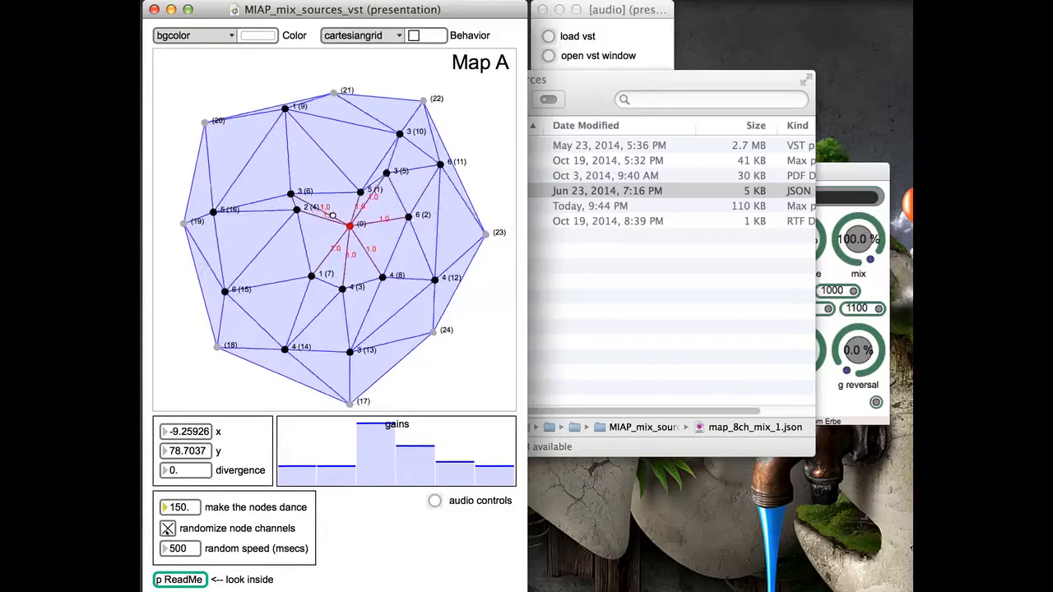
{"action": "left_click", "coordinate": [167, 528]}
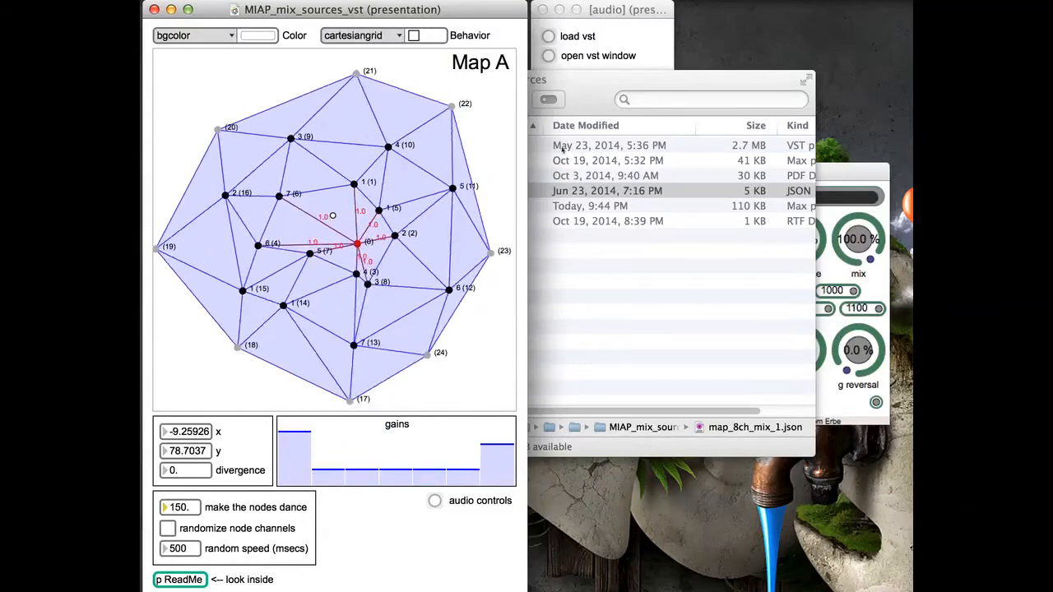
- Raise the live.gain~ level in the audio window to -11 dB
{"action": "left_click", "coordinate": [609, 48]}
{"action": "left_click_drag", "start_coordinate": [551, 83], "coordinate": [627, 89]}
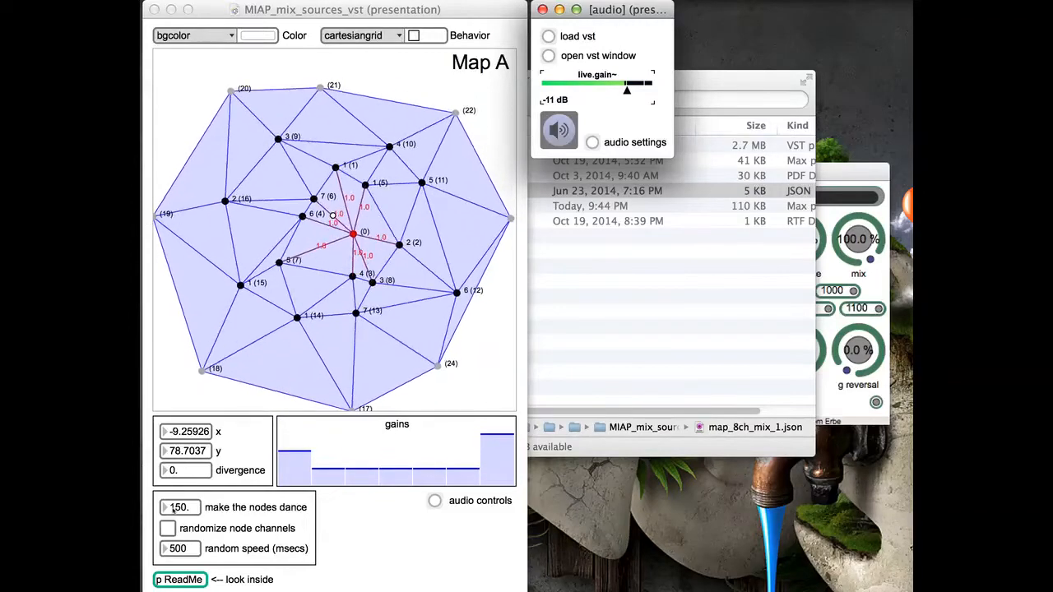
- Stop the node dance at 0 while moving the map's source to about x -250, y 245, and restart the dance at 150
{"action": "left_click_drag", "start_coordinate": [177, 508], "coordinate": [177, 586]}
{"action": "left_click_drag", "start_coordinate": [328, 214], "coordinate": [289, 184]}
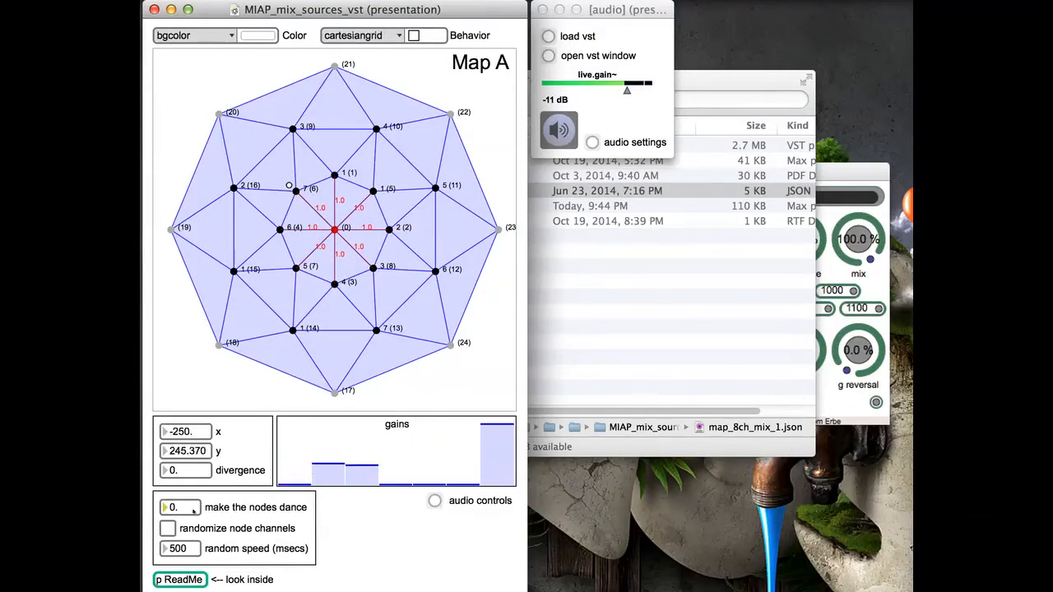
{"action": "left_click_drag", "start_coordinate": [172, 508], "coordinate": [172, 384]}
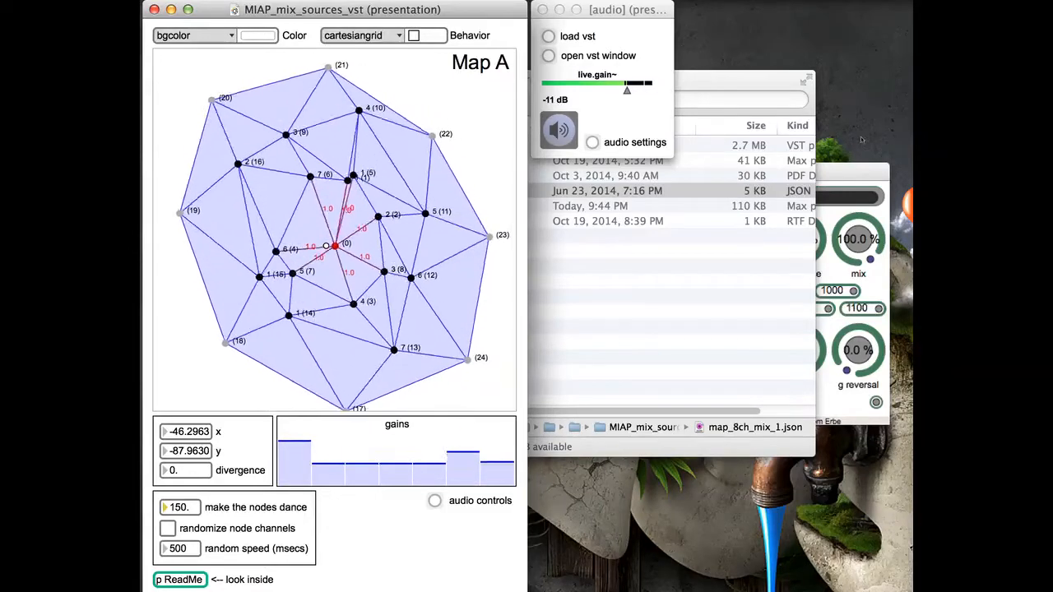
- Set the +bubbler plug-in's mix to 60% and its delay time to about 3767 ms
{"action": "left_click", "coordinate": [846, 180]}
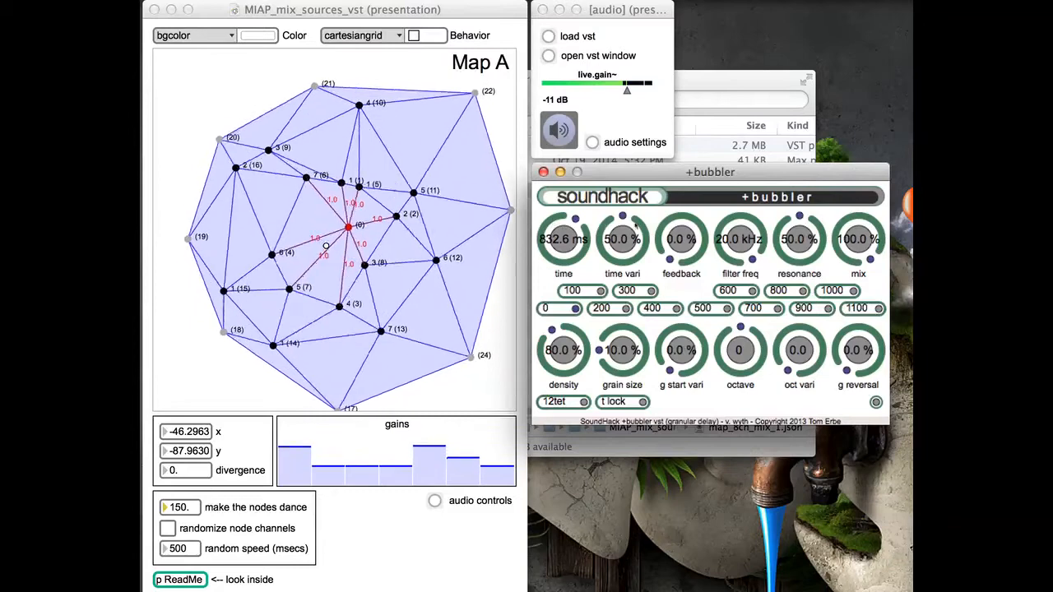
{"action": "left_click_drag", "start_coordinate": [856, 241], "coordinate": [856, 258]}
{"action": "left_click_drag", "start_coordinate": [569, 231], "coordinate": [567, 216]}
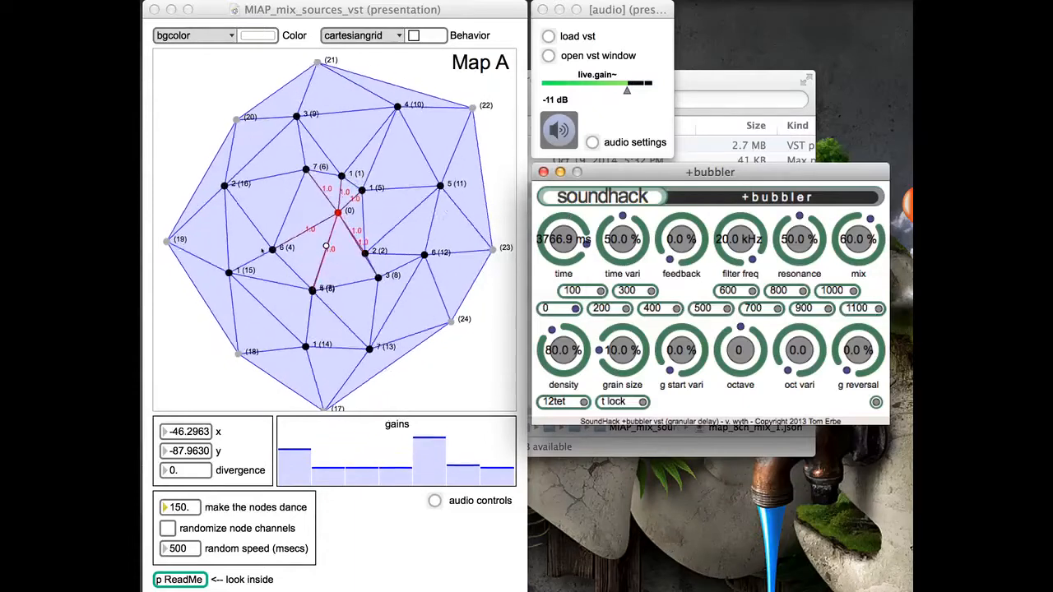
- Turn on "randomize node channels" while repositioning the source, ending at about x -32, y -32, and set "make the nodes dance" to 0
{"action": "left_click_drag", "start_coordinate": [327, 246], "coordinate": [298, 284]}
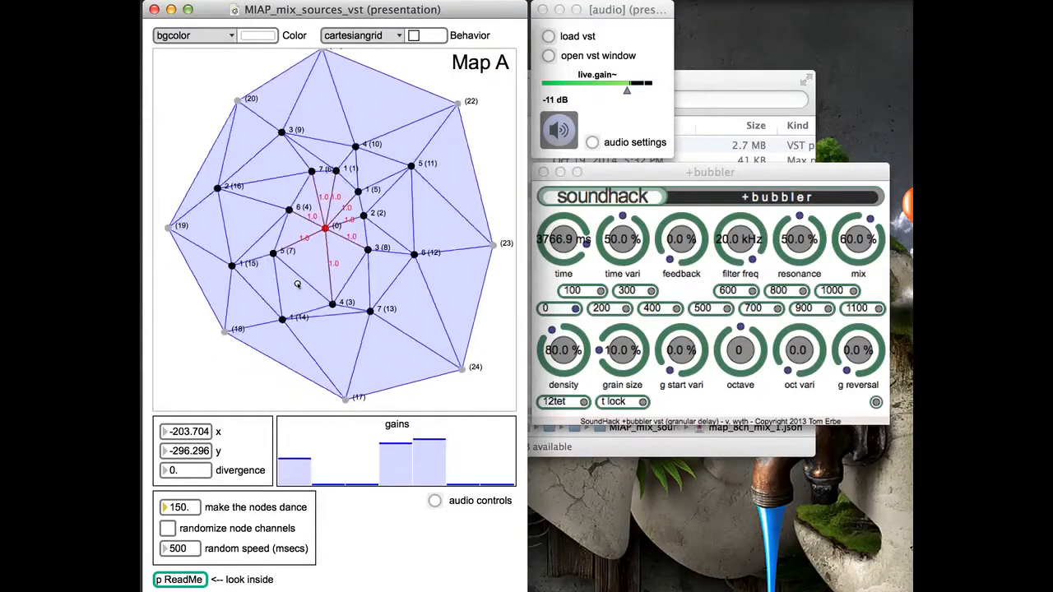
{"action": "left_click", "coordinate": [168, 530]}
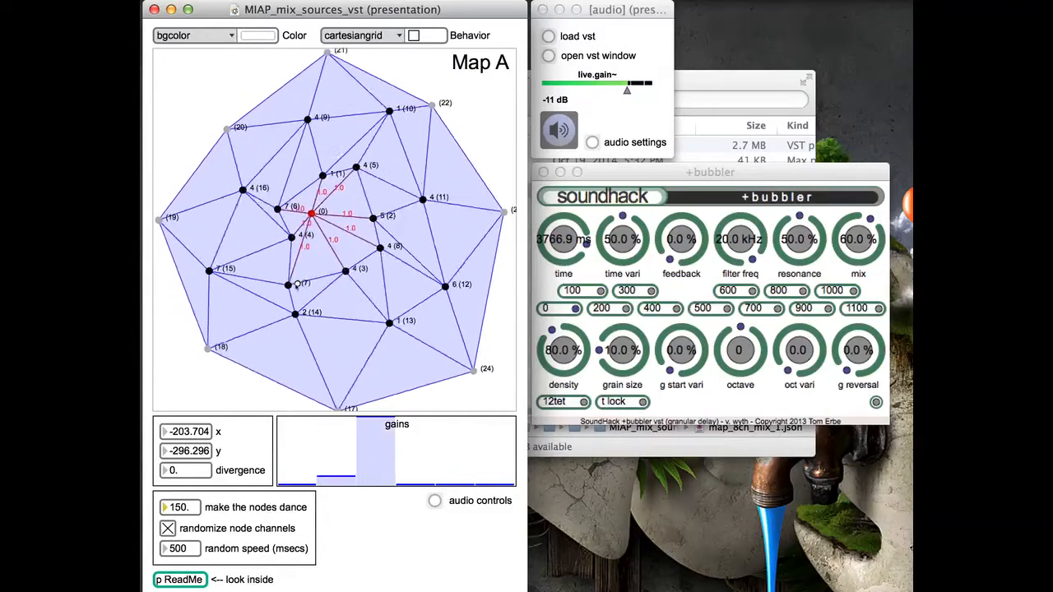
{"action": "left_click_drag", "start_coordinate": [298, 284], "coordinate": [329, 237]}
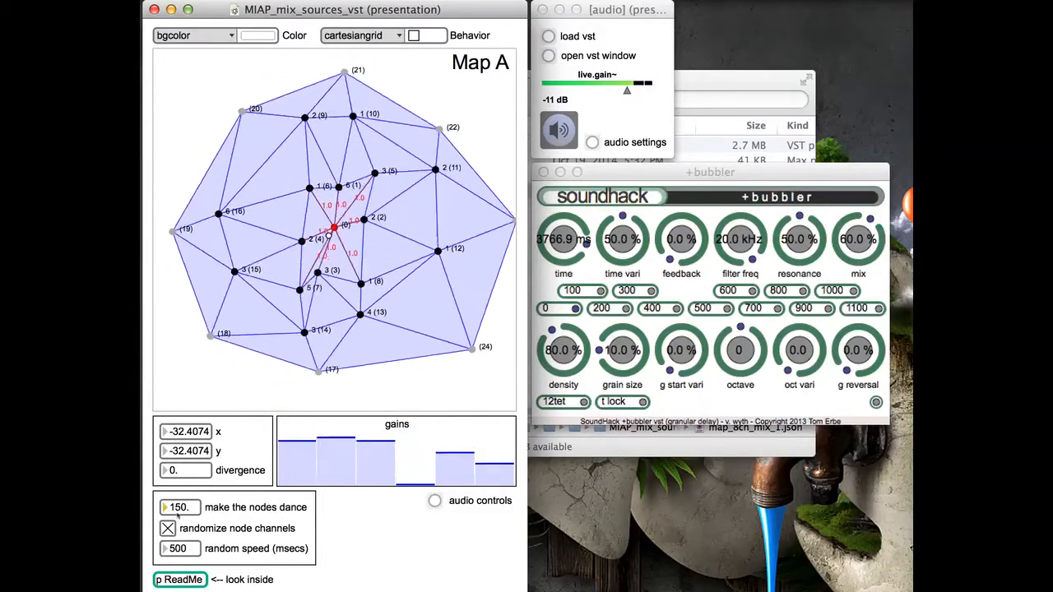
{"action": "left_click_drag", "start_coordinate": [177, 508], "coordinate": [177, 590]}
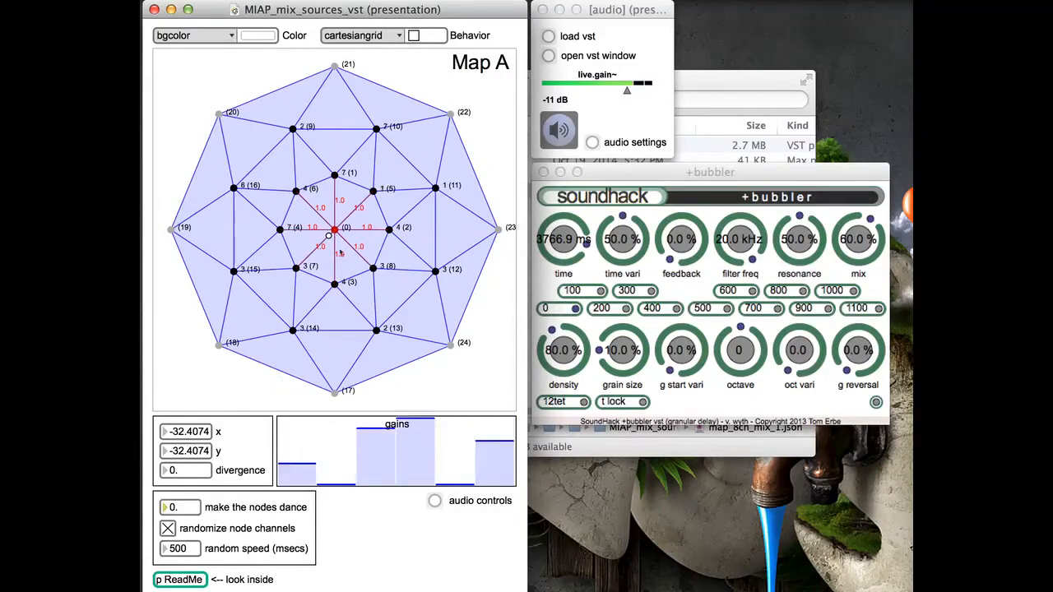
- Move the map's source to about x -28, y 250, and restart the node dance at 150 with a random speed of 112 ms
{"action": "left_click_drag", "start_coordinate": [328, 235], "coordinate": [329, 186]}
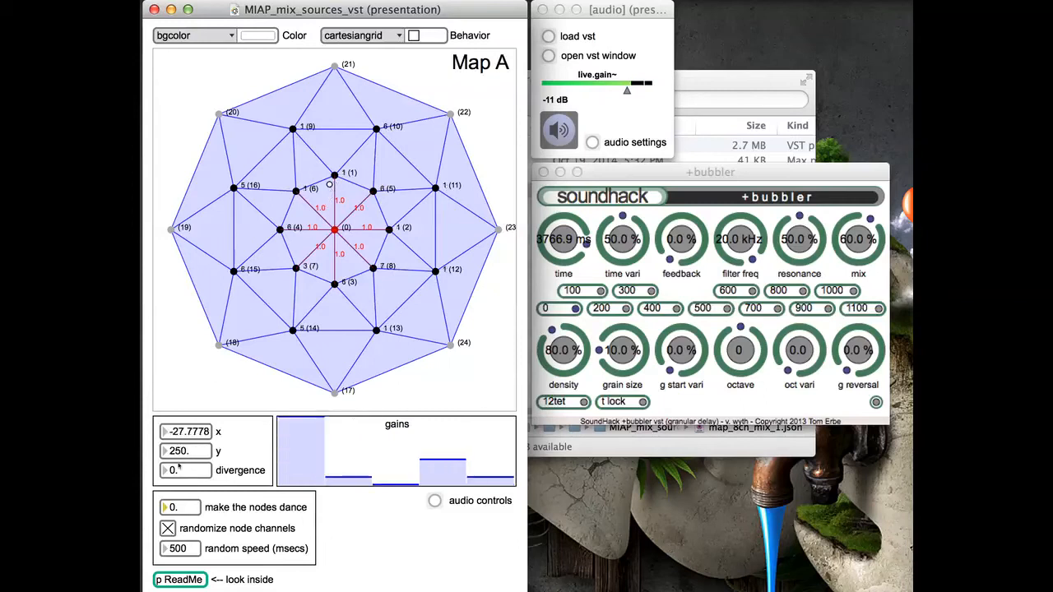
{"action": "left_click_drag", "start_coordinate": [172, 508], "coordinate": [172, 489]}
{"action": "left_click_drag", "start_coordinate": [172, 550], "coordinate": [178, 591]}
{"action": "left_click_drag", "start_coordinate": [806, 430], "coordinate": [797, 394]}
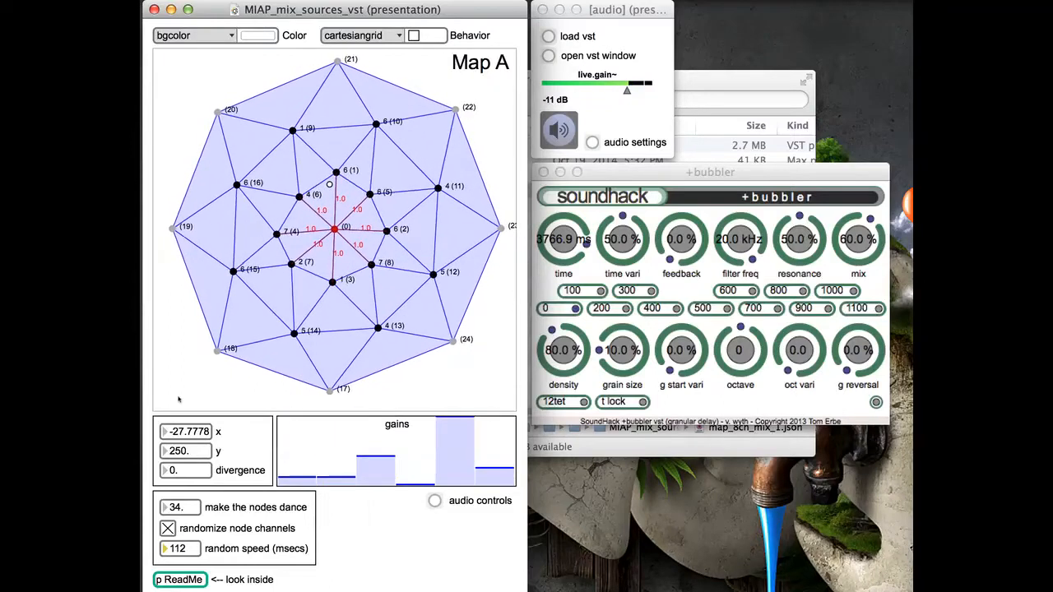
{"action": "left_click_drag", "start_coordinate": [176, 507], "coordinate": [175, 436]}
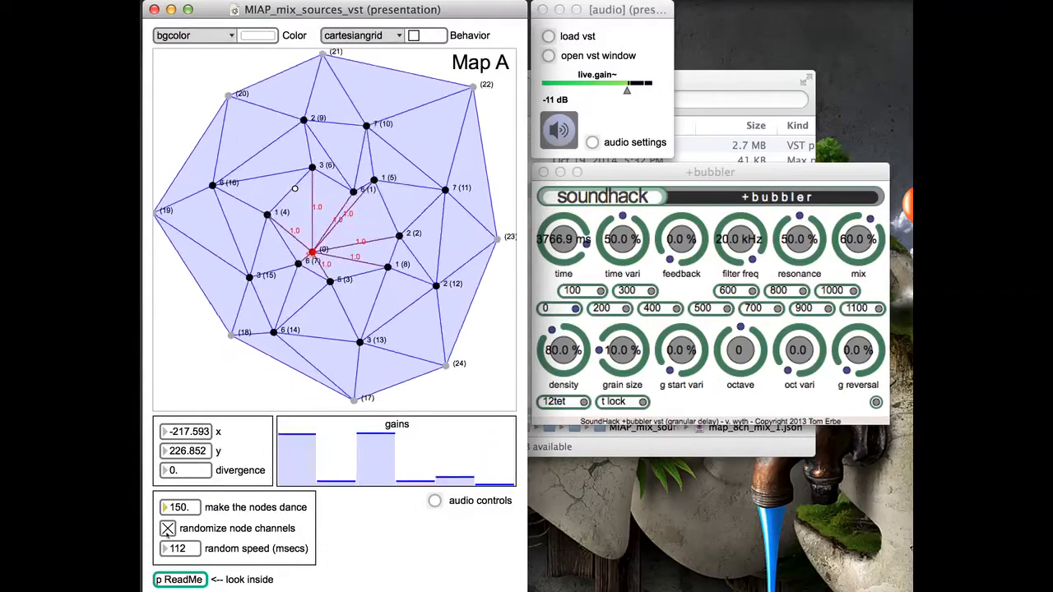
- Turn off node channel randomization and the node dance (0), and lower the audio window's live.gain~ to -inf dB
{"action": "left_click", "coordinate": [167, 529]}
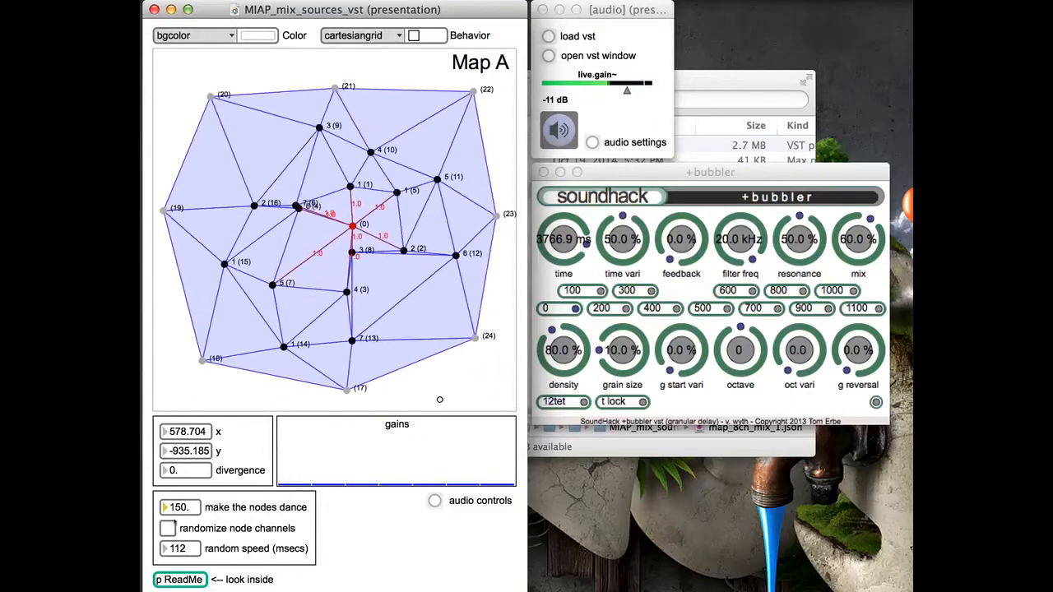
{"action": "left_click_drag", "start_coordinate": [177, 509], "coordinate": [177, 591]}
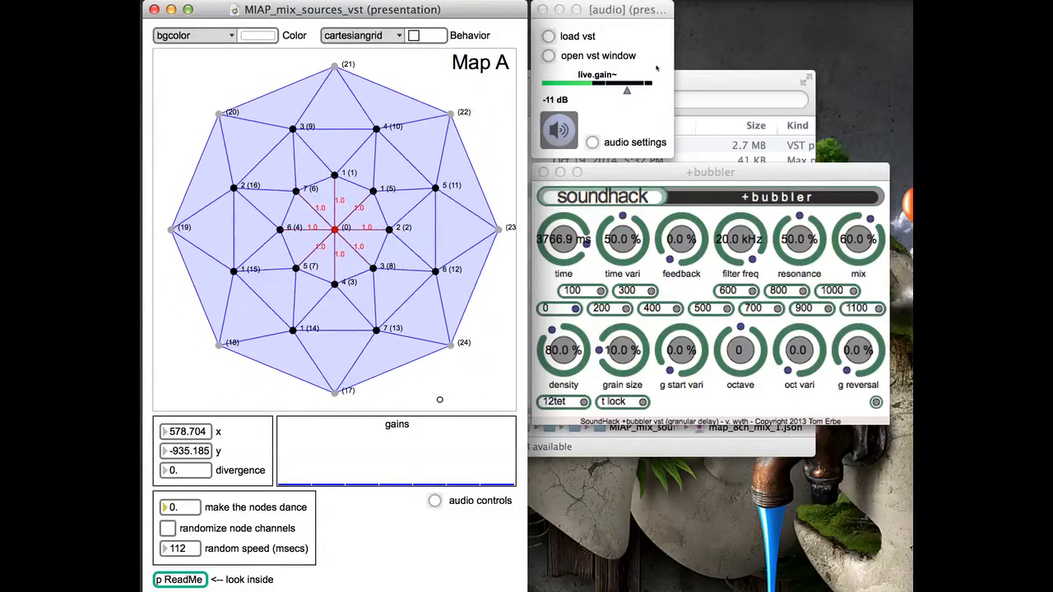
{"action": "left_click_drag", "start_coordinate": [627, 92], "coordinate": [541, 97]}
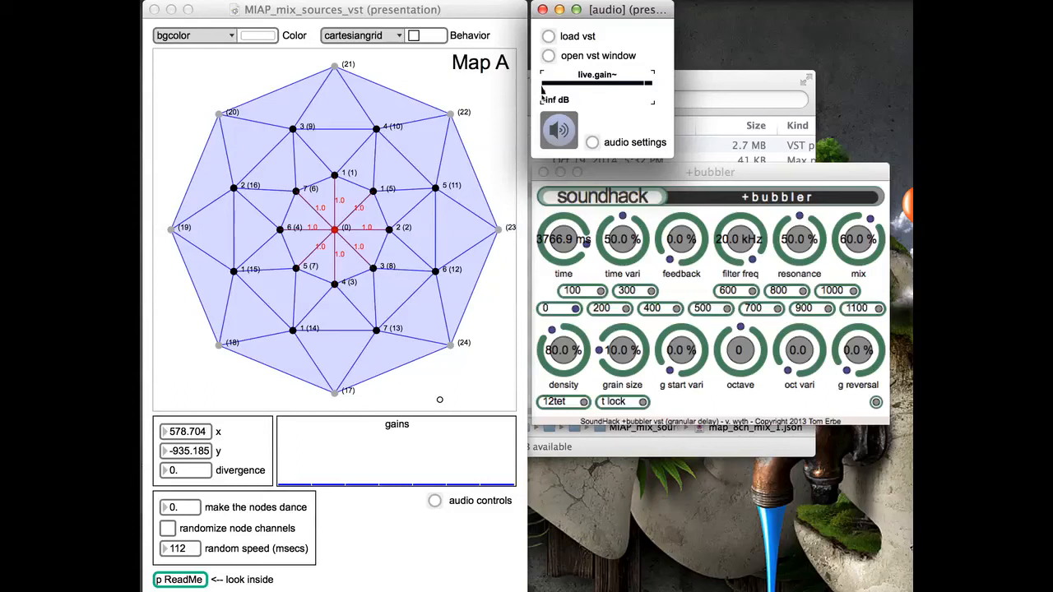